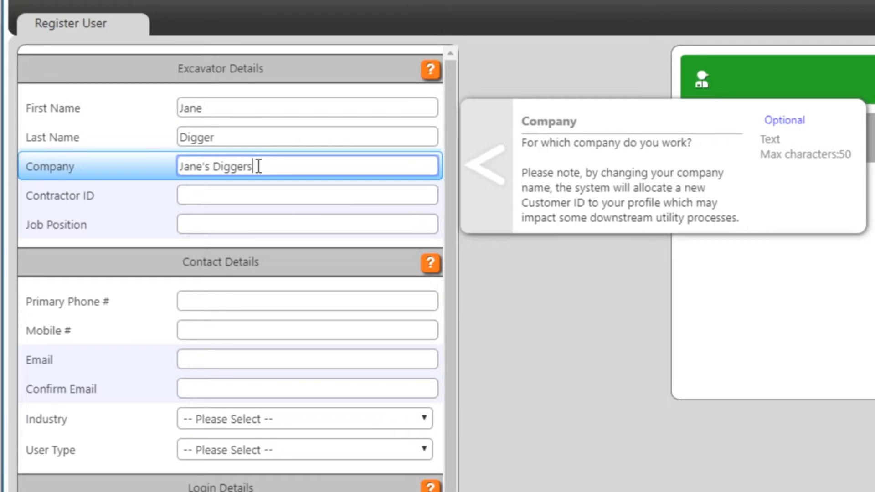
# Enter Director as the job position on the registration form
pyautogui.click(262, 224)
pyautogui.write('Director')
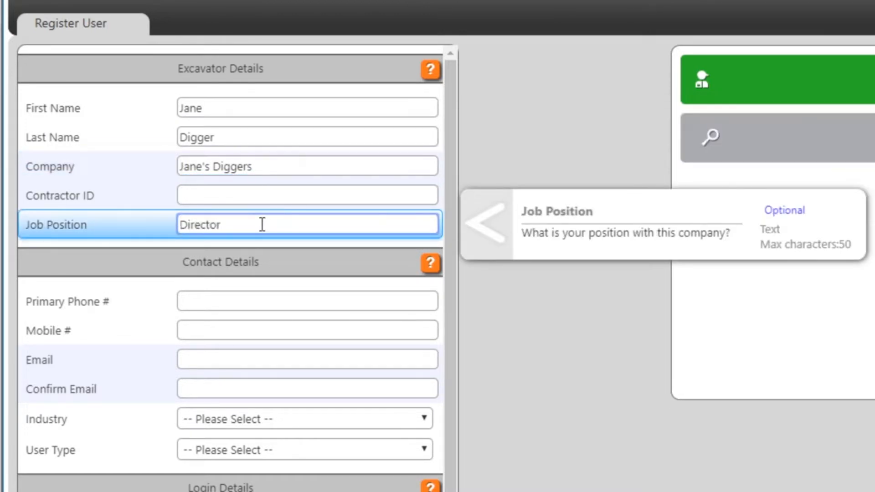
pyautogui.click(130, 168)
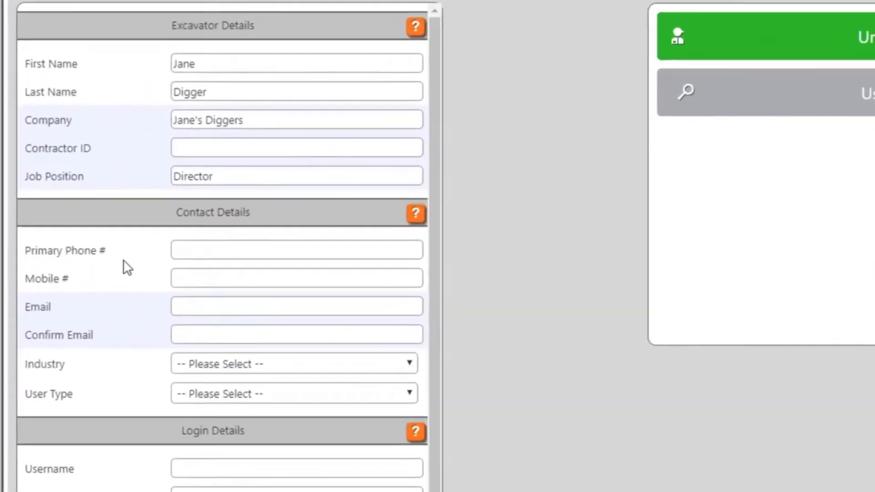
# Enter the primary phone number and the email address, then confirm the email
pyautogui.click(187, 254)
pyautogui.write('000 000 ')
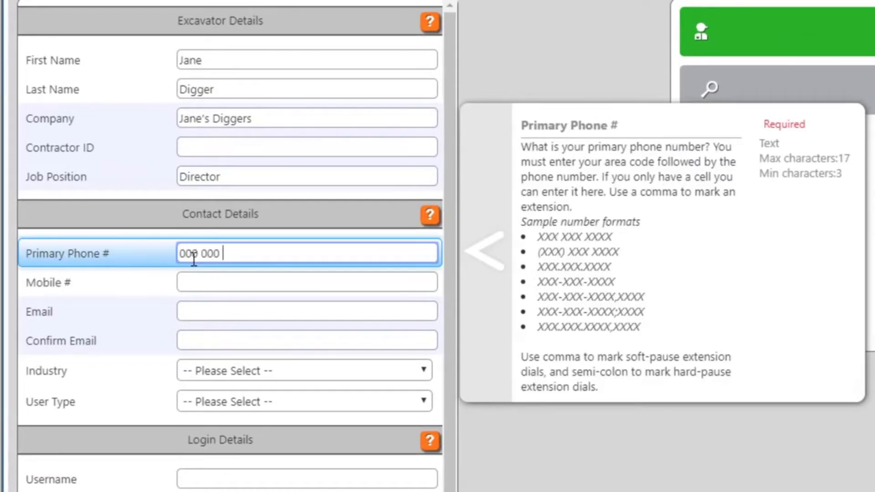
pyautogui.write('0000')
pyautogui.click(193, 275)
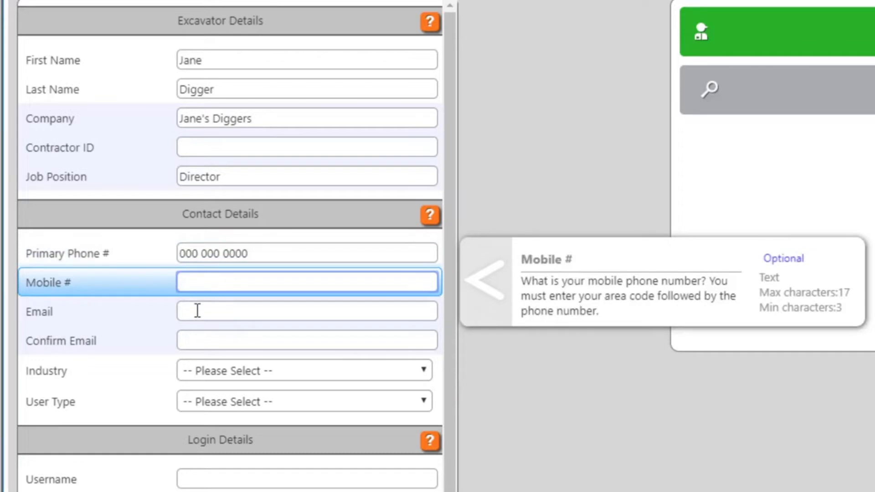
pyautogui.click(197, 311)
pyautogui.click(193, 340)
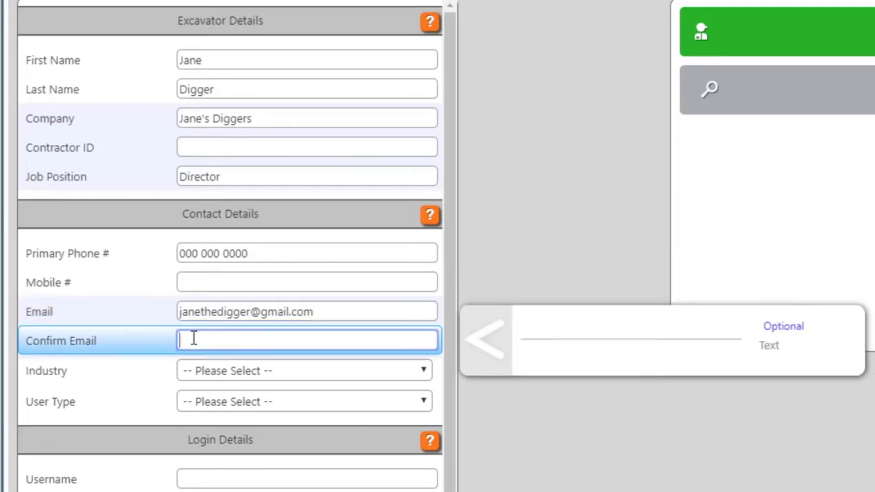
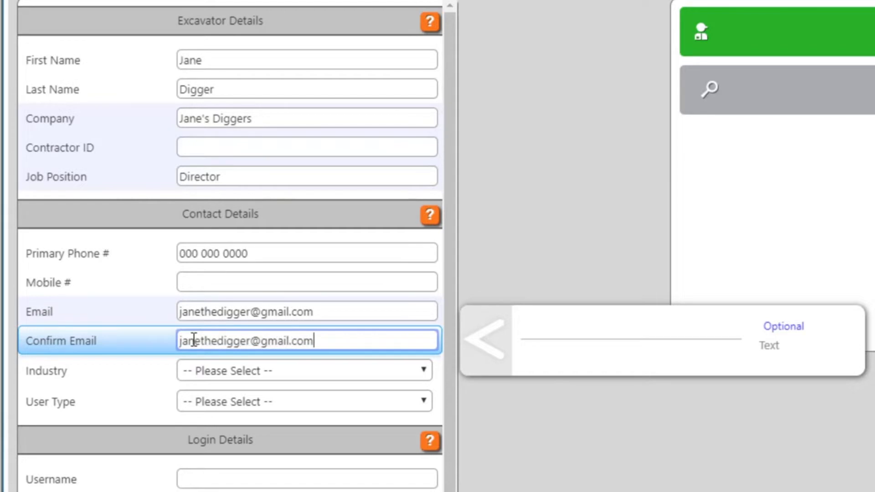
# Set Industry to General Contractor and User Type to Contractor
pyautogui.click(207, 370)
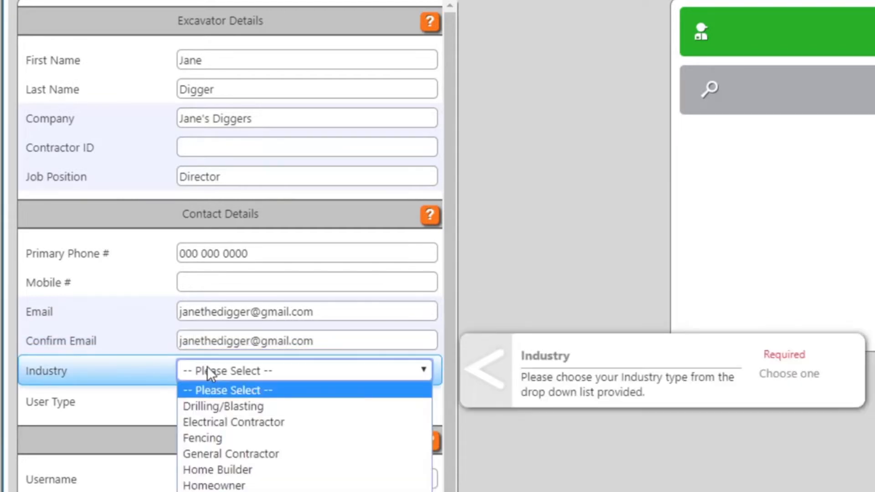
pyautogui.click(218, 454)
pyautogui.click(231, 400)
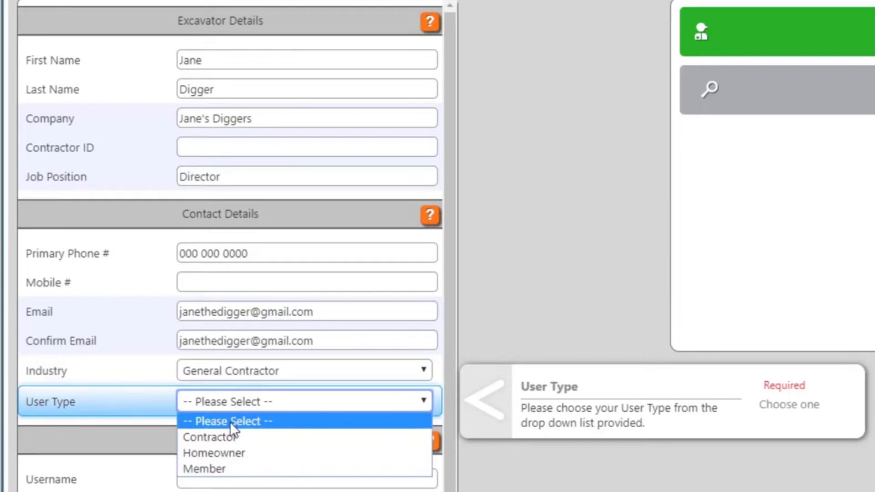
pyautogui.click(230, 439)
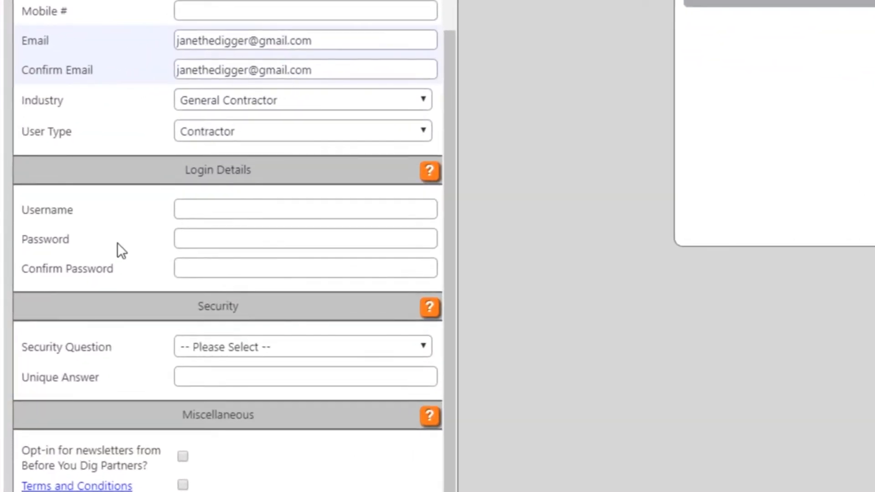
# Fill the username with the email address and enter the password and its confirmation
pyautogui.click(338, 212)
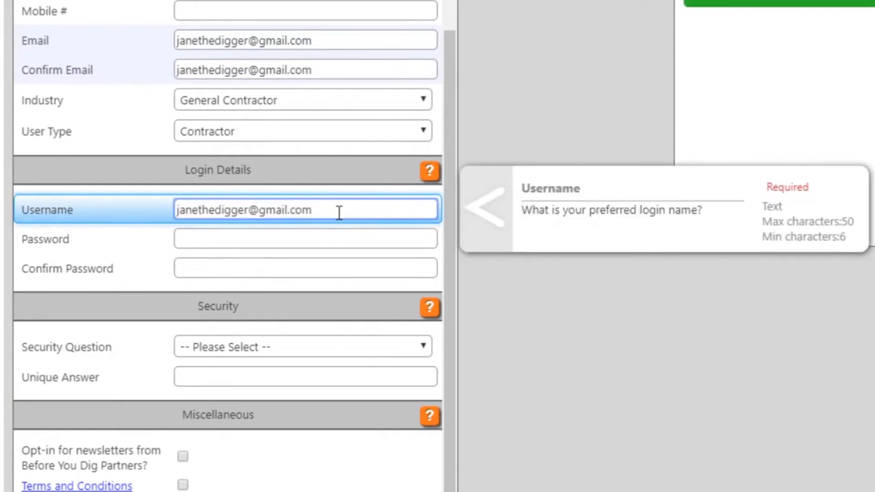
pyautogui.click(334, 241)
pyautogui.write('••••••••')
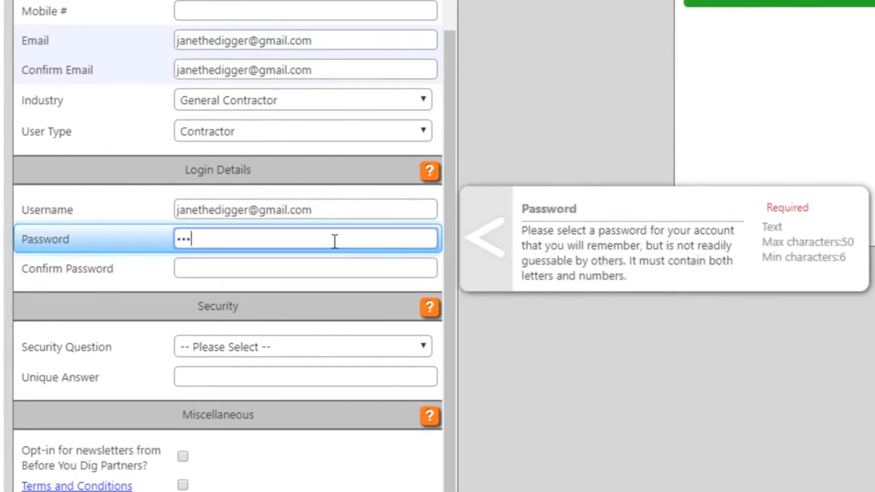
pyautogui.click(328, 266)
pyautogui.write('••••••••')
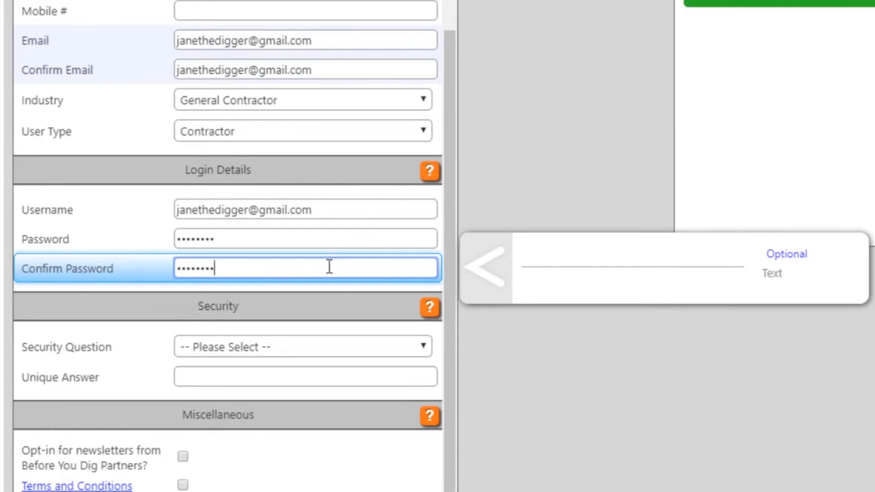
pyautogui.click(119, 226)
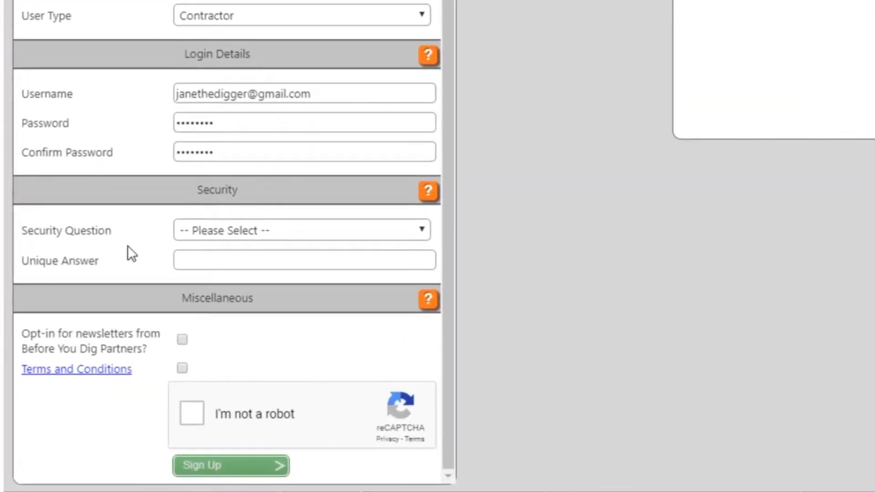
# Choose Your Birthday as the security question and enter the security answer
pyautogui.click(417, 230)
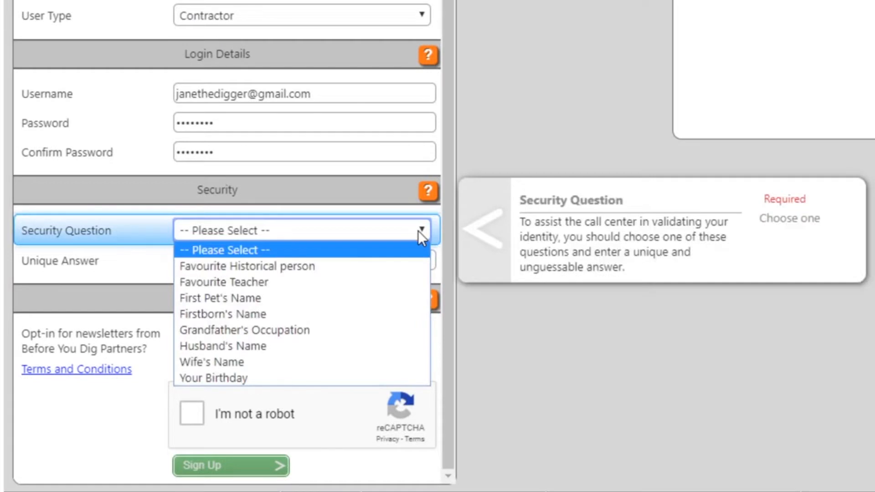
pyautogui.click(355, 378)
pyautogui.click(363, 260)
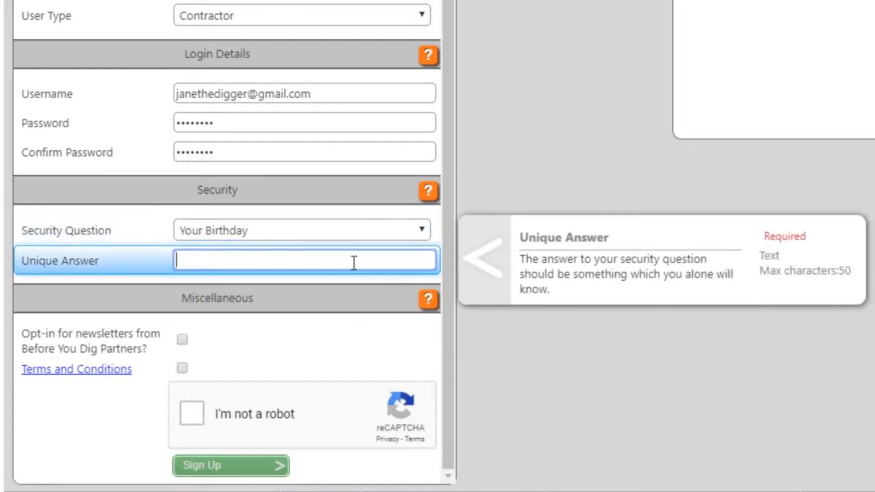
pyautogui.click(143, 236)
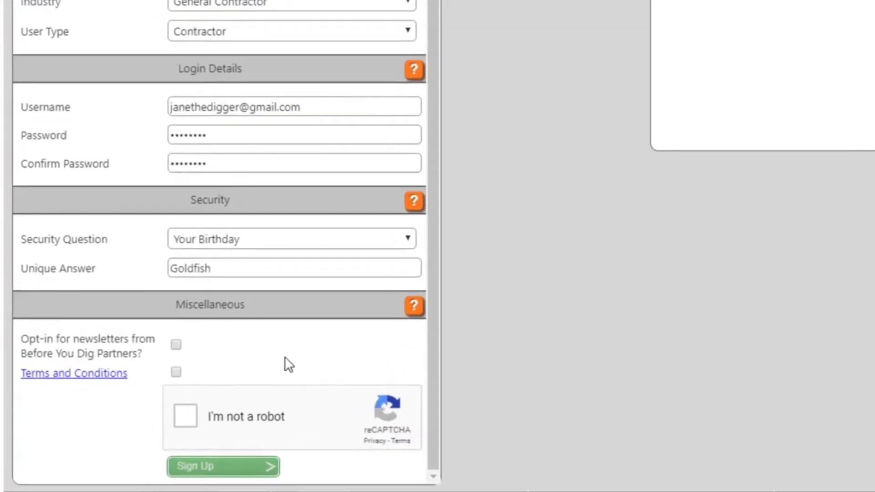
# Opt in to newsletters, accept the terms, complete reCAPTCHA, and submit the registration
pyautogui.click(176, 345)
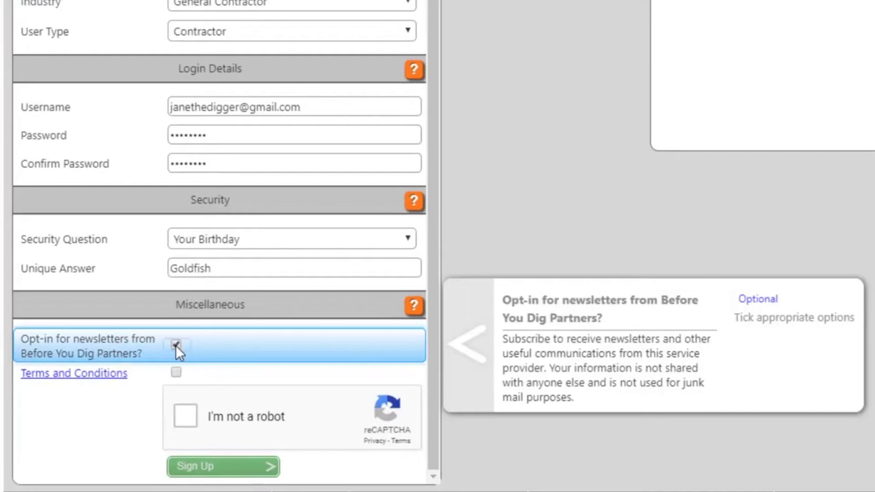
pyautogui.click(177, 371)
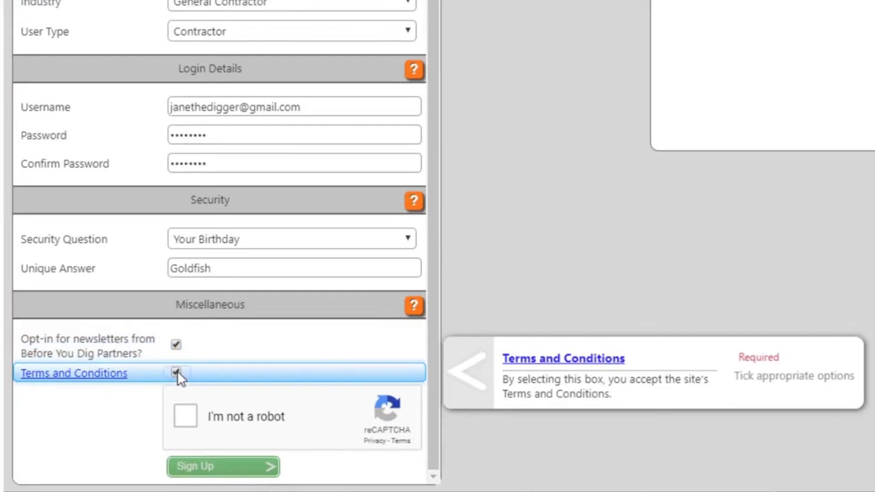
pyautogui.click(187, 415)
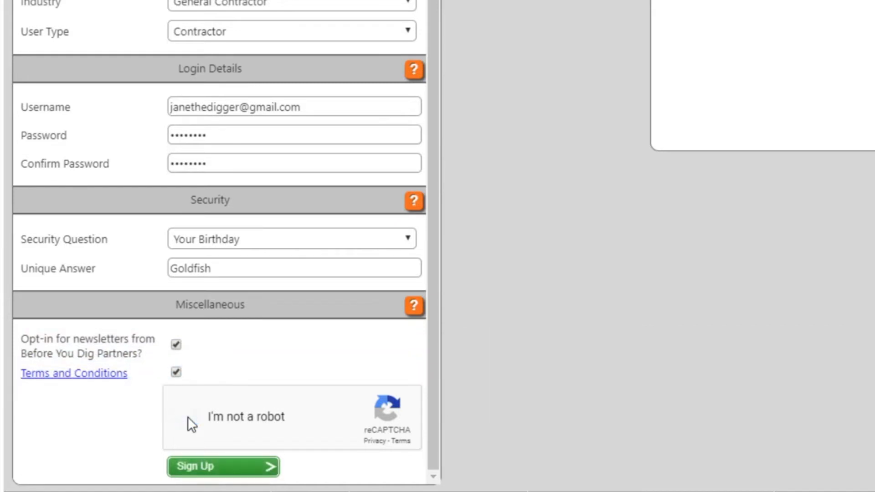
pyautogui.click(223, 467)
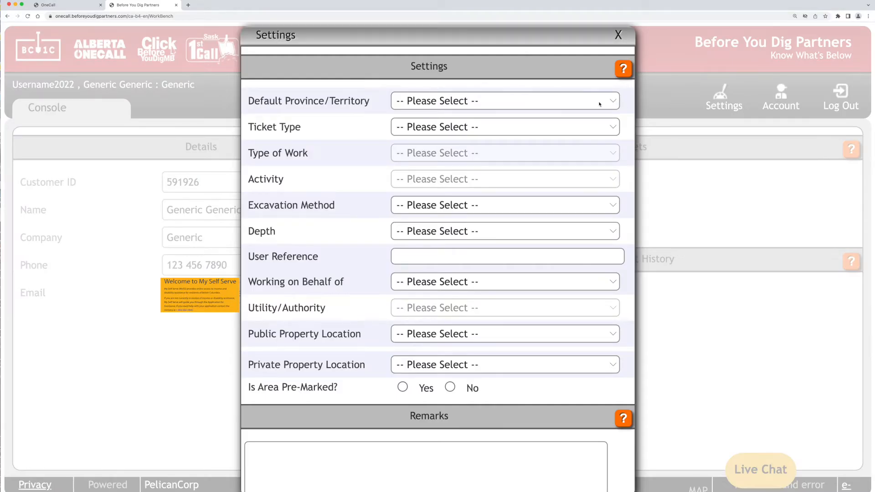
# Set defaults: British Columbia, Planning & Design, Electric, Directional Drilling, Mechanical Excavation, 1m to 3m depth
pyautogui.click(600, 104)
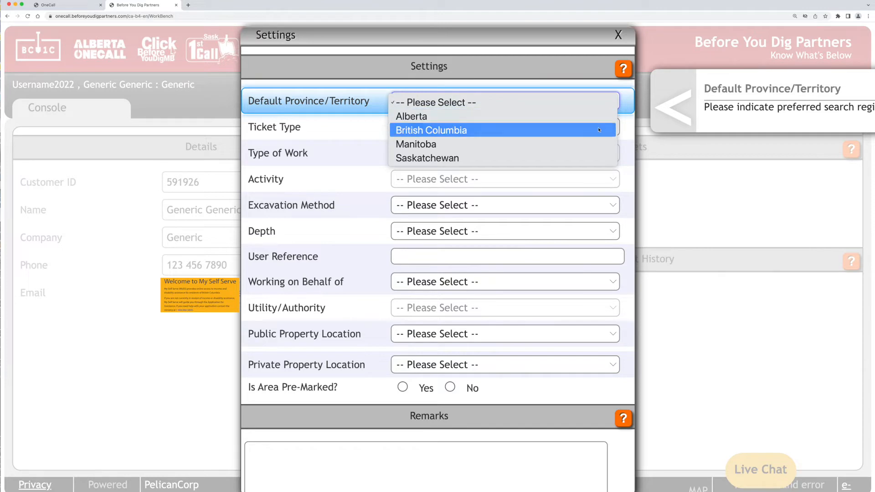
pyautogui.click(598, 132)
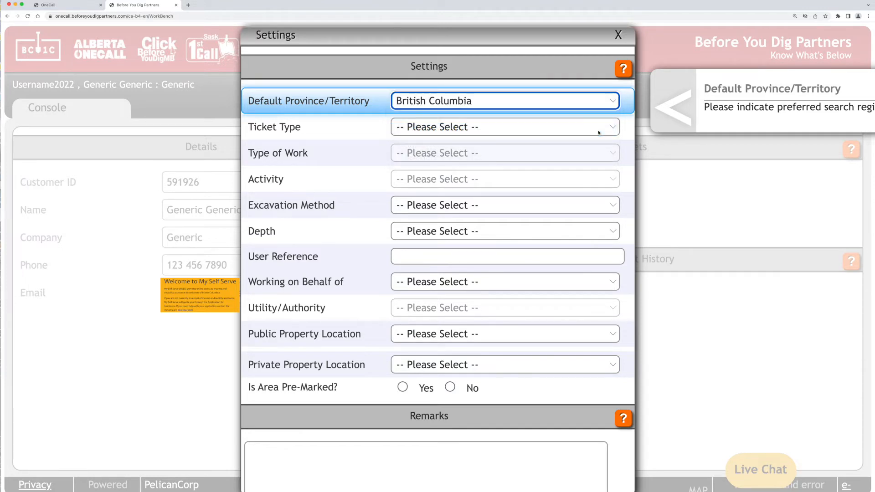
pyautogui.click(598, 130)
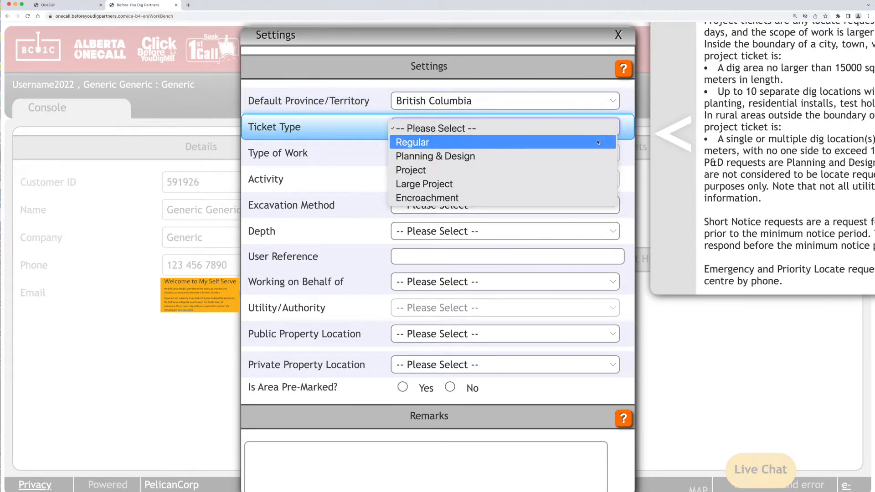
pyautogui.click(595, 156)
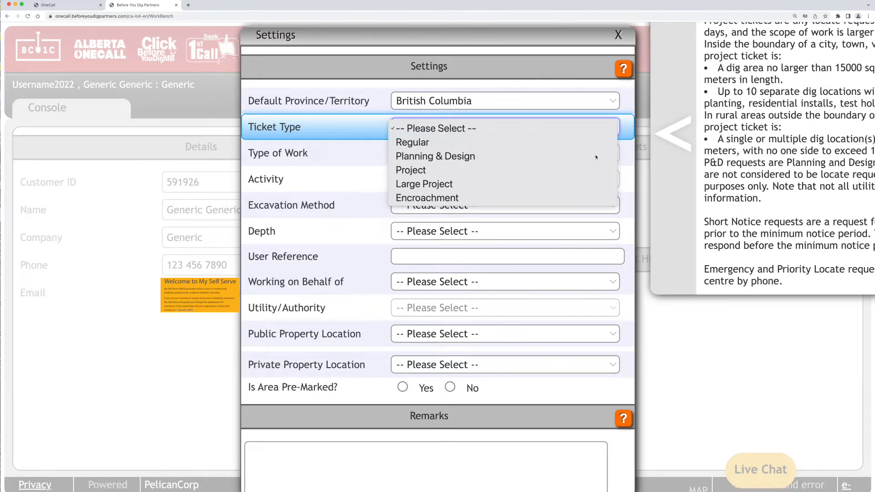
pyautogui.click(595, 153)
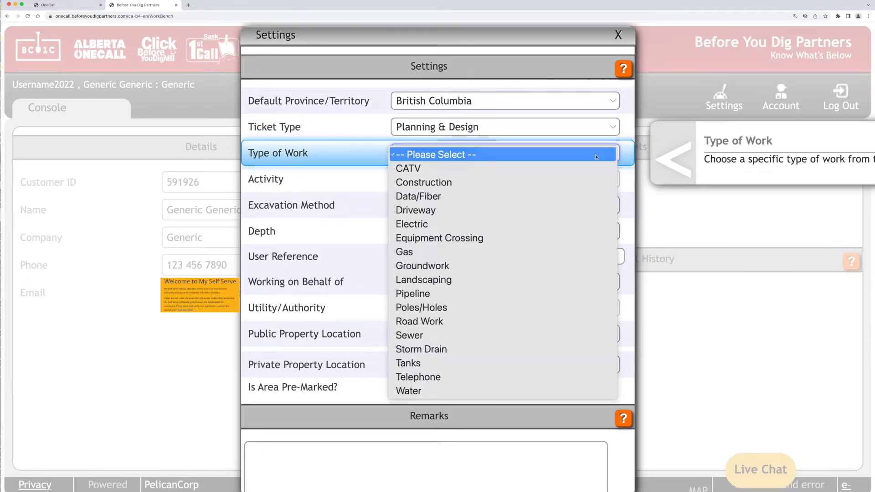
pyautogui.click(588, 225)
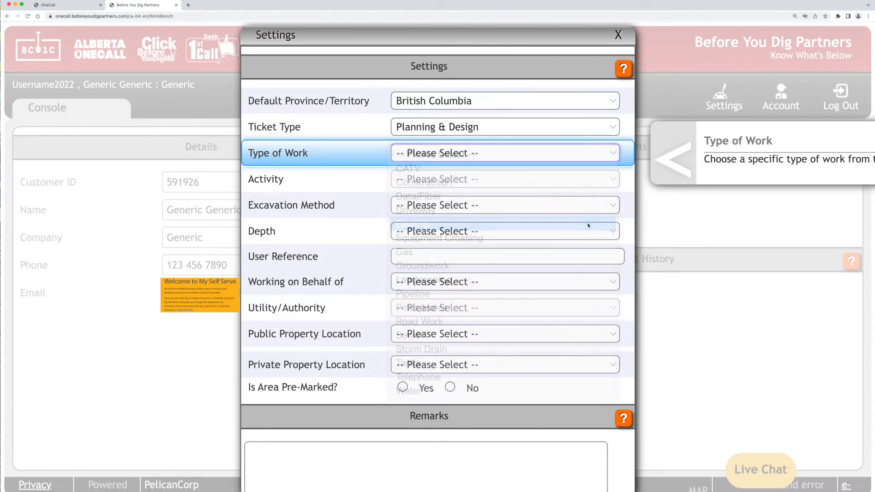
pyautogui.click(589, 184)
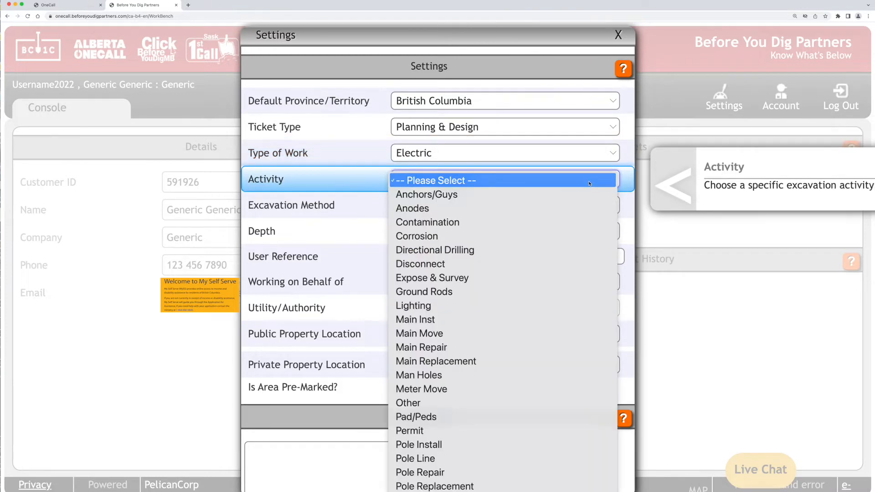
pyautogui.click(585, 251)
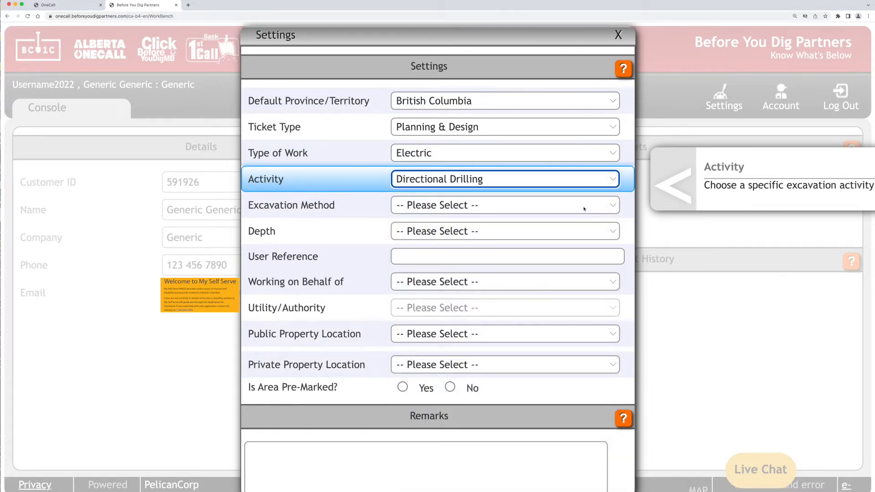
pyautogui.click(584, 207)
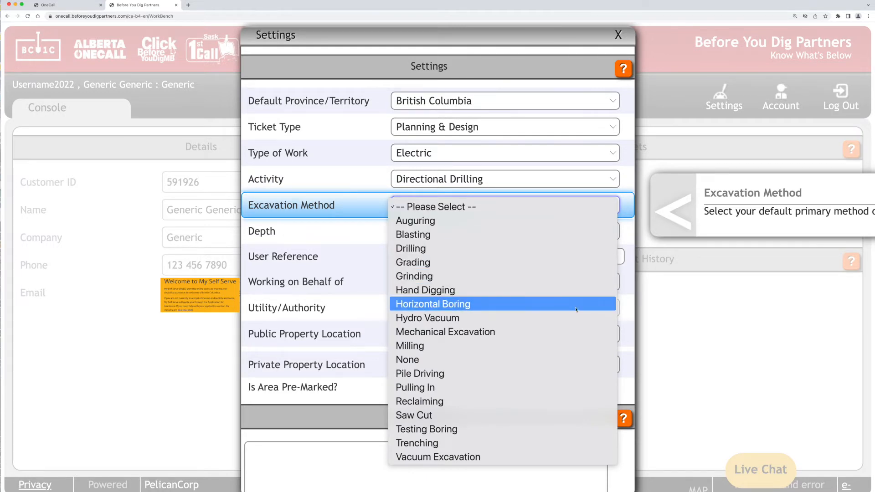
pyautogui.click(571, 333)
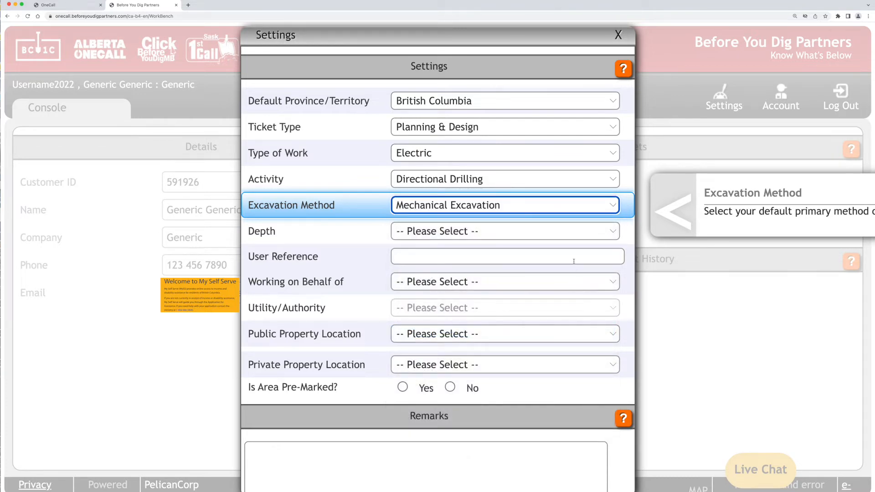
pyautogui.click(577, 234)
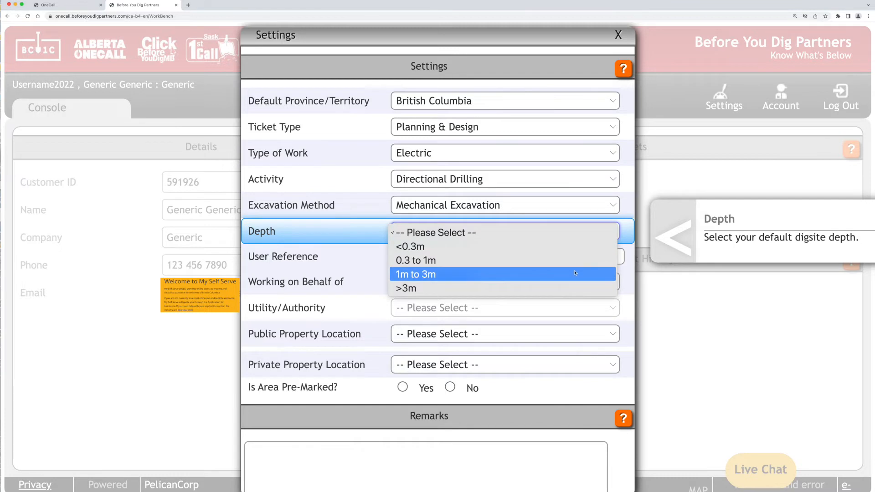
pyautogui.click(574, 276)
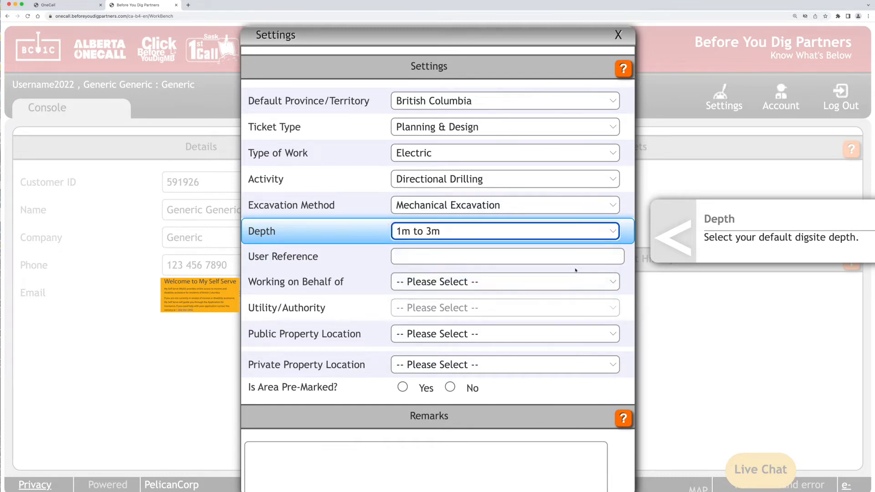
# Add user reference 'reference', Local Government, Ministry of Transportation, Public Building and Vacant Lot defaults
pyautogui.click(576, 257)
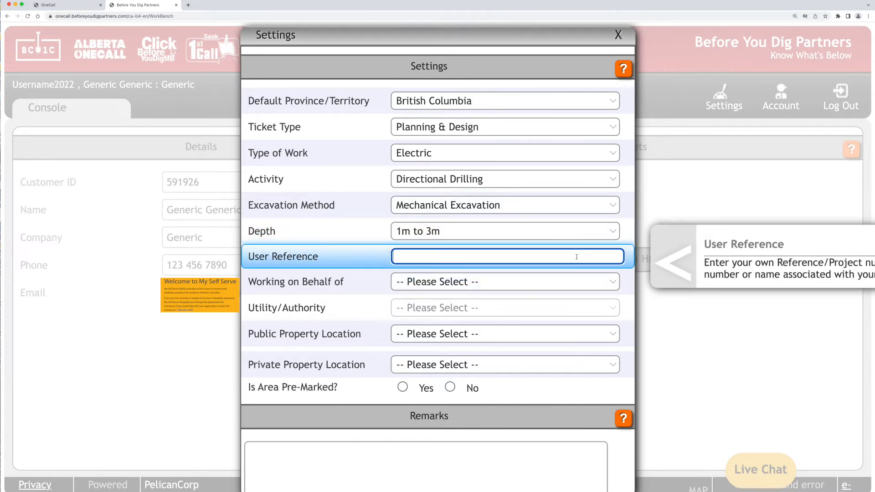
pyautogui.write('reference')
pyautogui.click(575, 282)
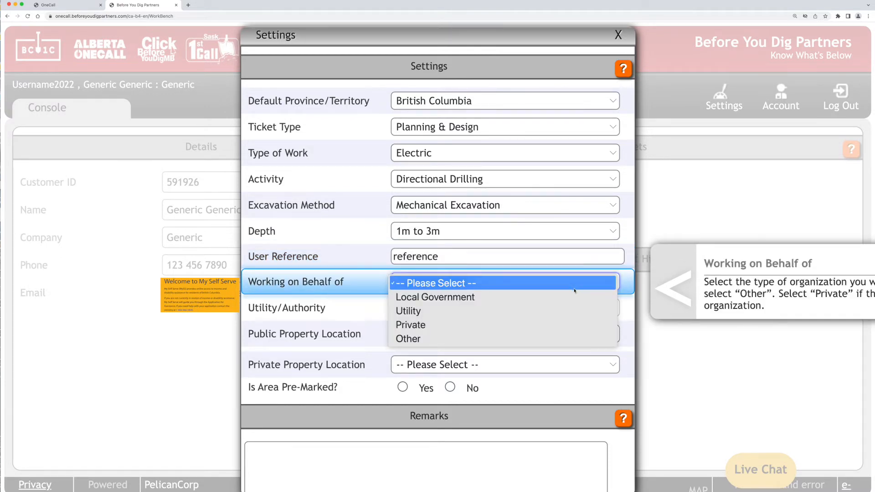
pyautogui.click(572, 298)
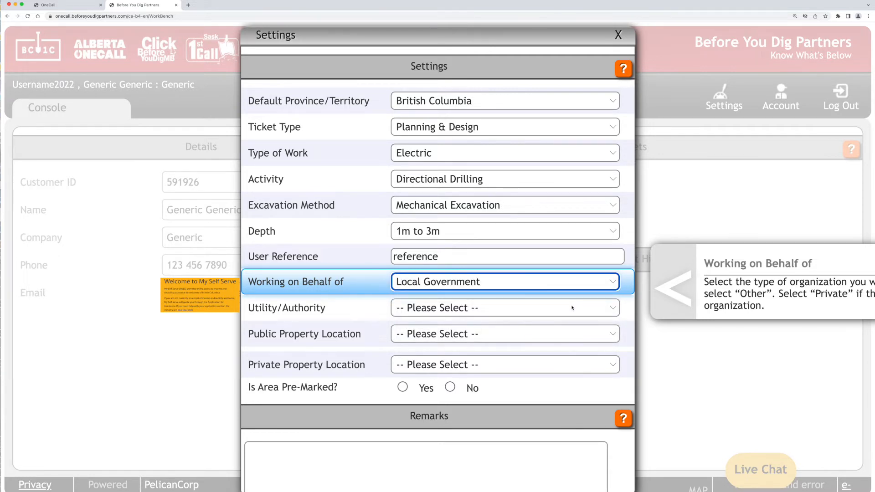
pyautogui.click(572, 308)
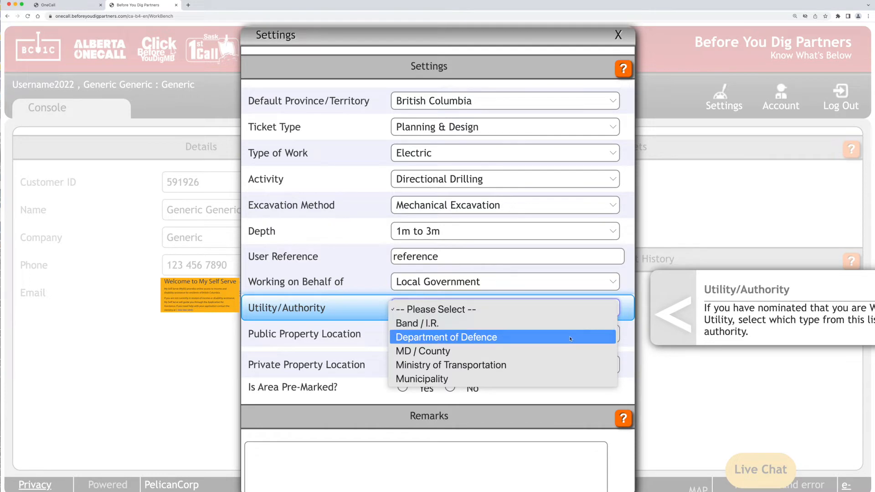
pyautogui.click(567, 365)
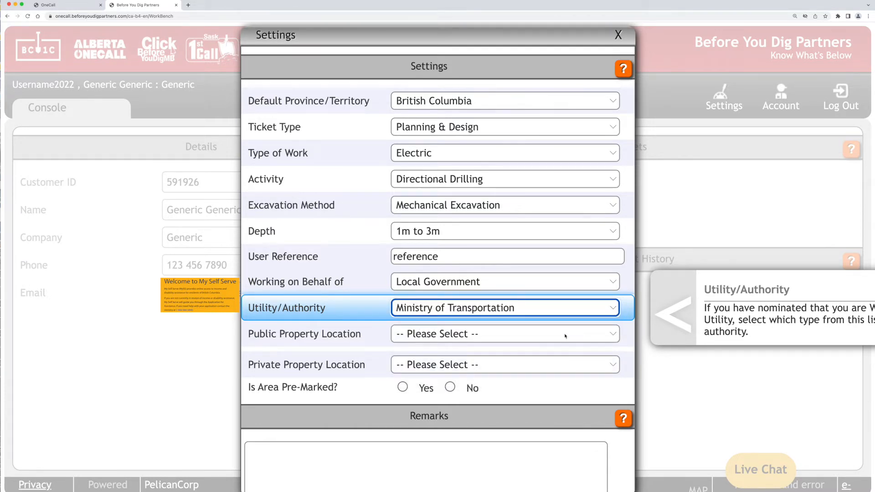
pyautogui.click(565, 335)
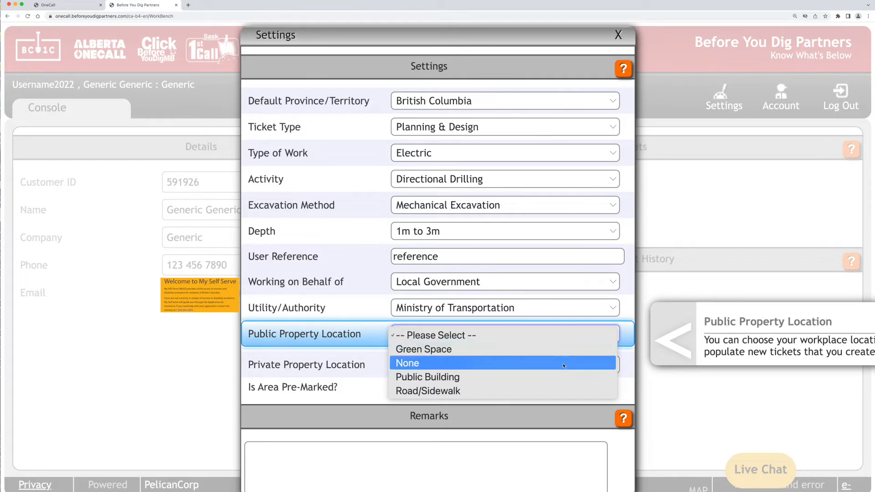
pyautogui.click(564, 377)
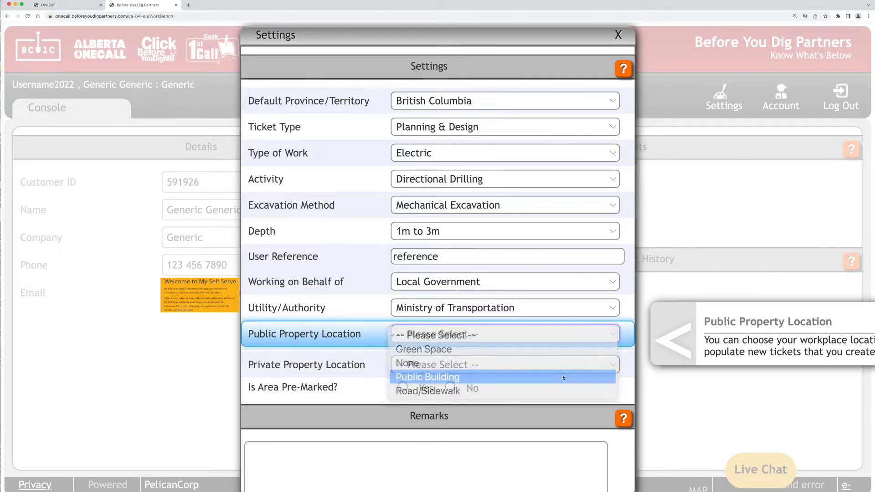
pyautogui.click(563, 368)
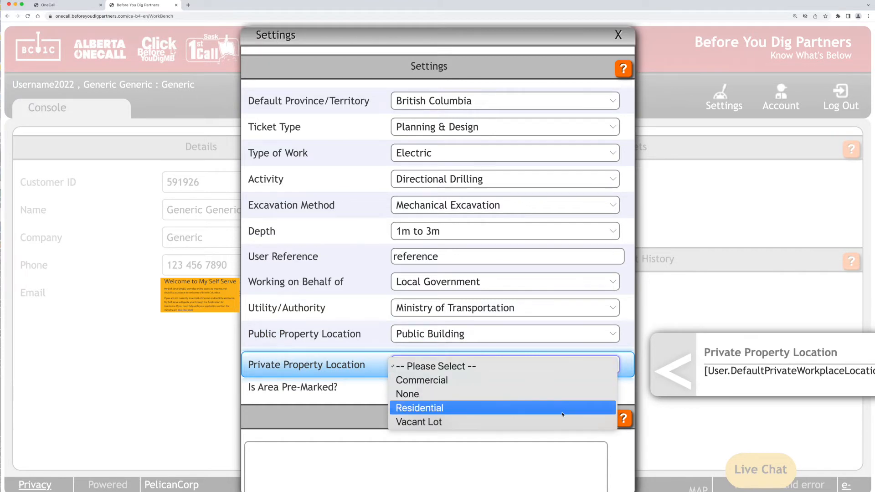
pyautogui.click(562, 422)
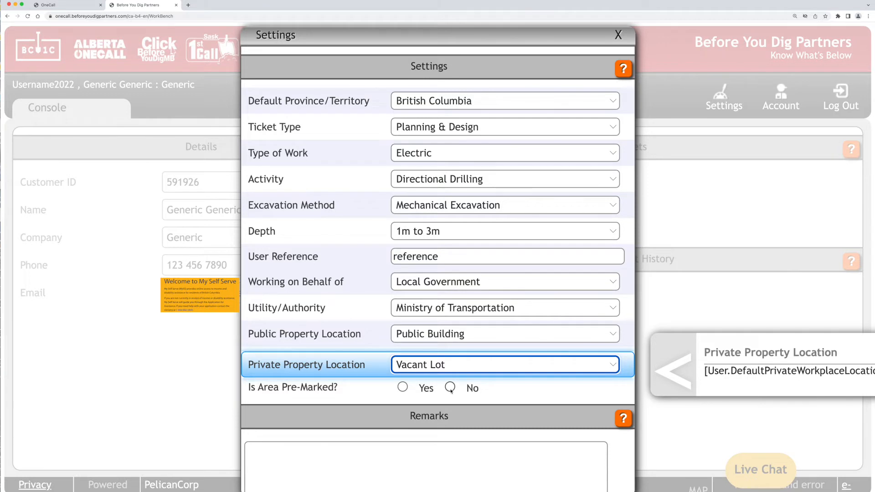
# Mark the area as not pre-marked, add remark 'This is a remark/.', and save the defaults
pyautogui.click(450, 388)
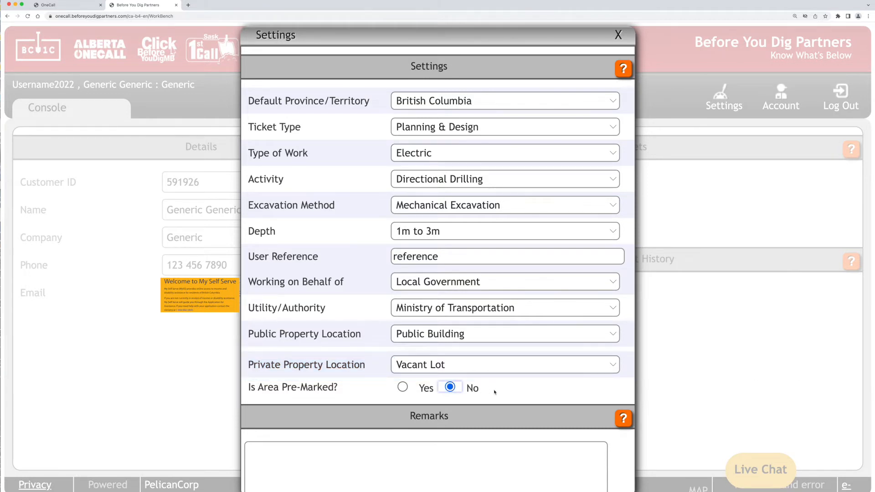
pyautogui.scroll(-5, 495, 391)
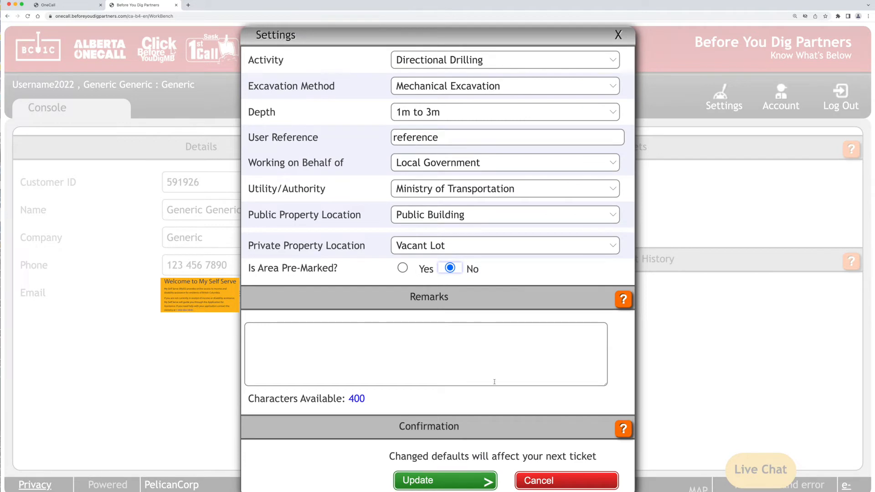
pyautogui.click(495, 353)
pyautogui.write('T')
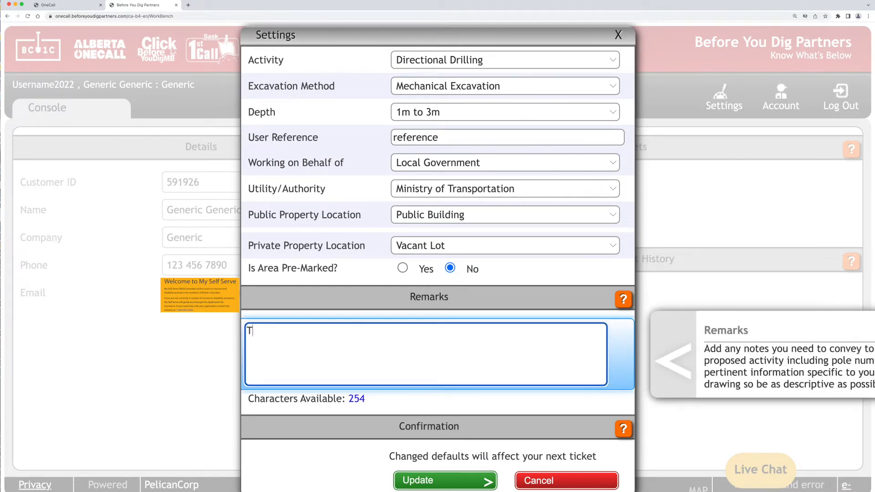
pyautogui.write('his is a remark/.')
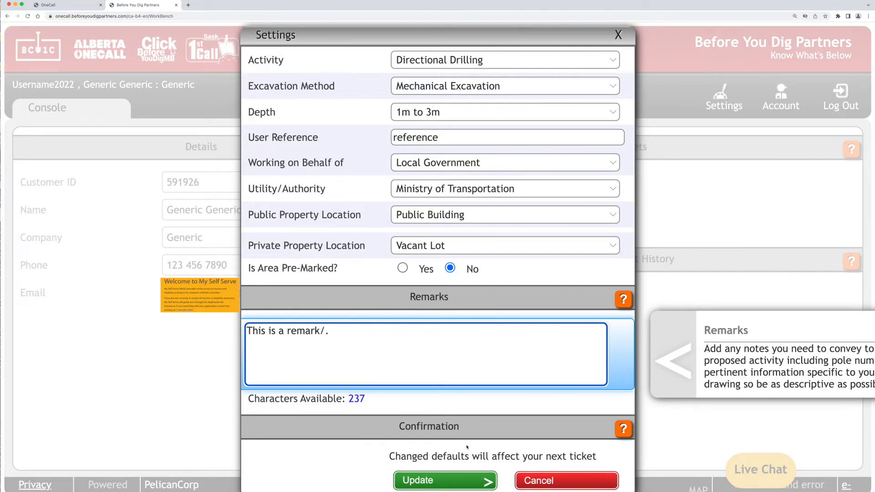
pyautogui.click(467, 483)
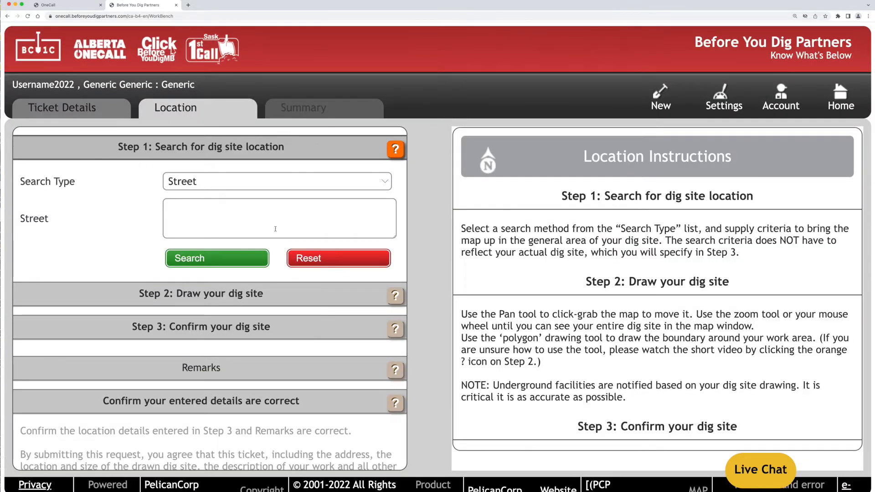
# Search by Intersection with Columbia St and Begbie St as the streets and New Westminster as the town
pyautogui.click(275, 182)
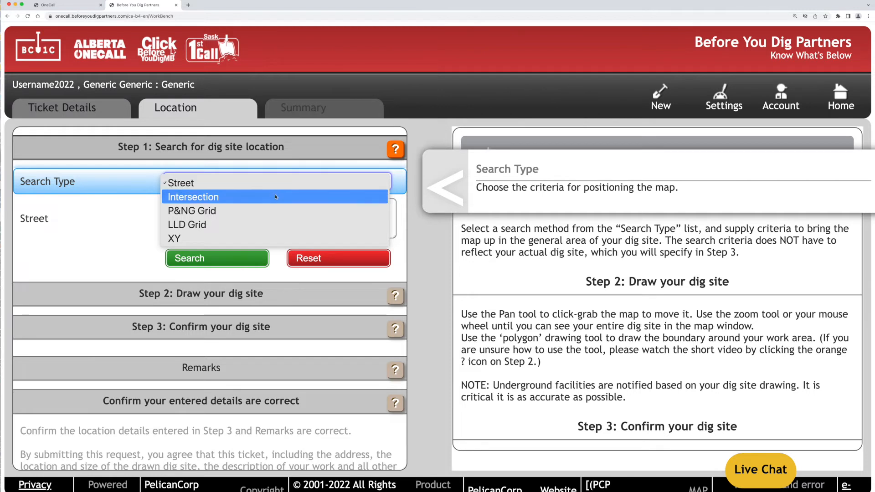
pyautogui.click(276, 198)
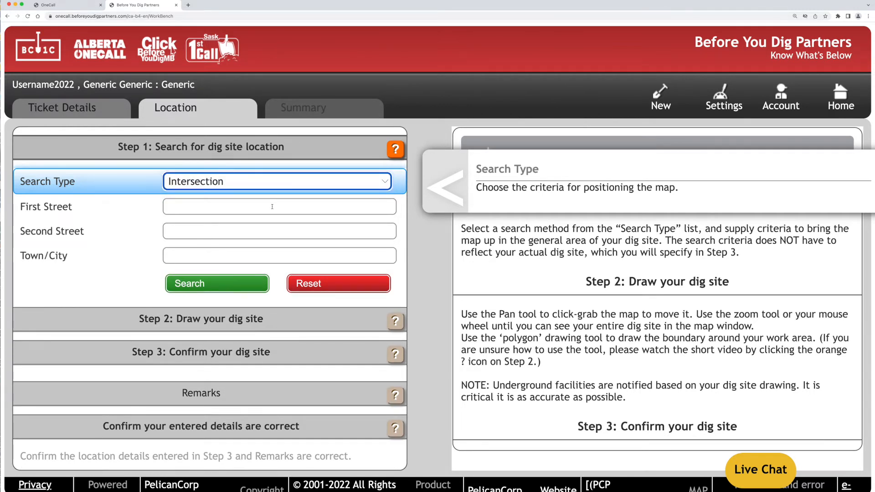
pyautogui.click(272, 206)
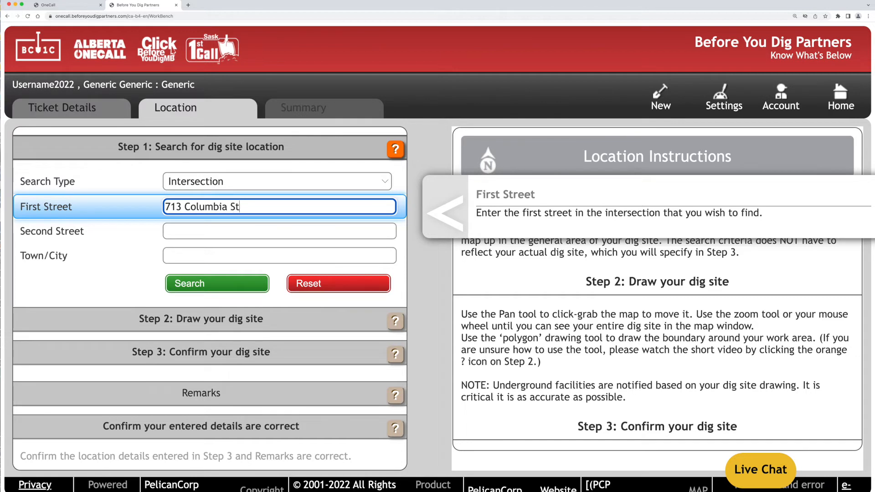
pyautogui.click(270, 230)
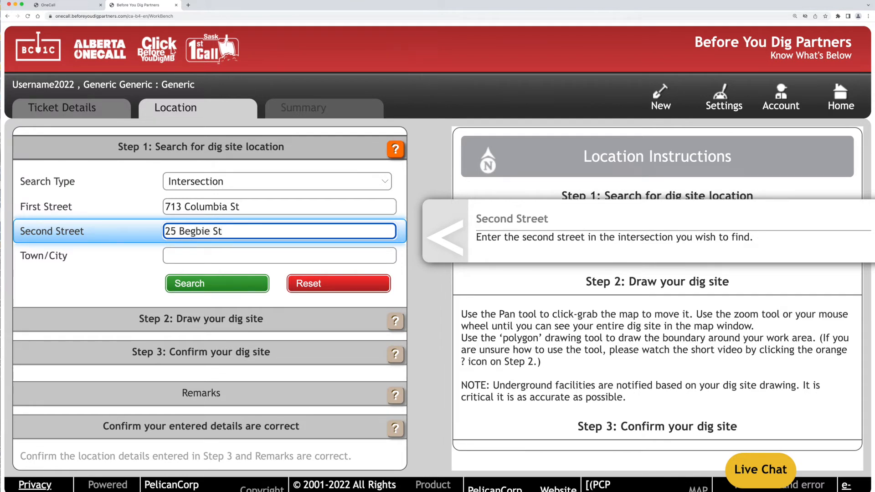
pyautogui.click(265, 255)
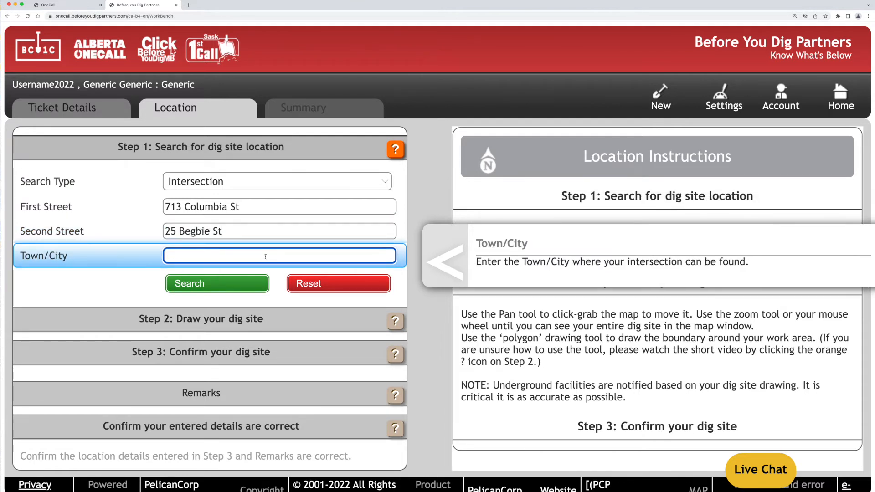
pyautogui.write('New Westminster')
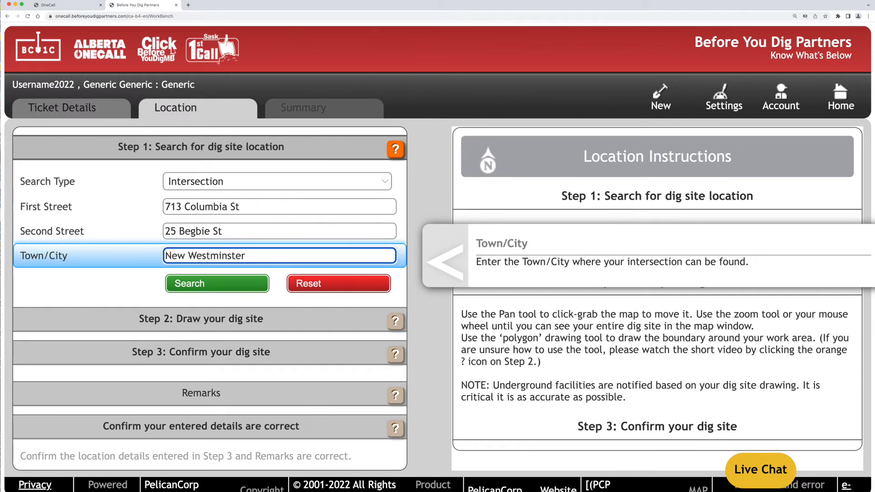
# Find the intersection on the satellite map, zoom in, and outline the 447.616 m² dig site
pyautogui.click(252, 285)
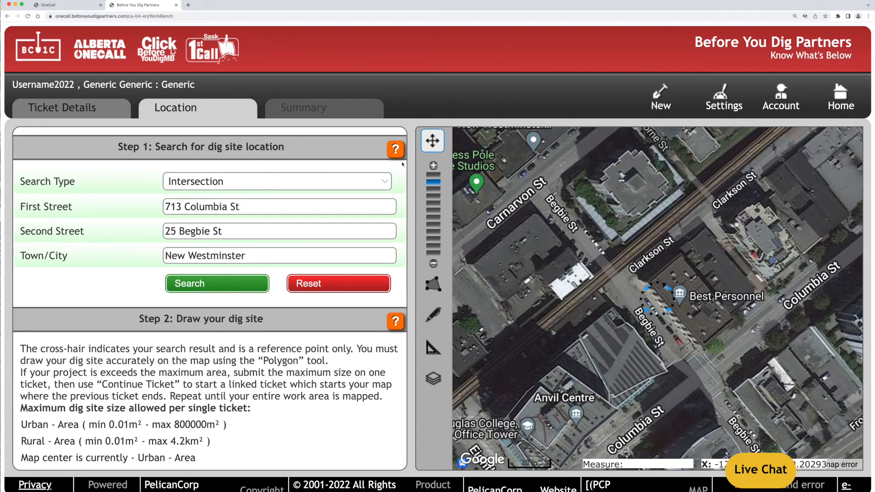
pyautogui.click(433, 166)
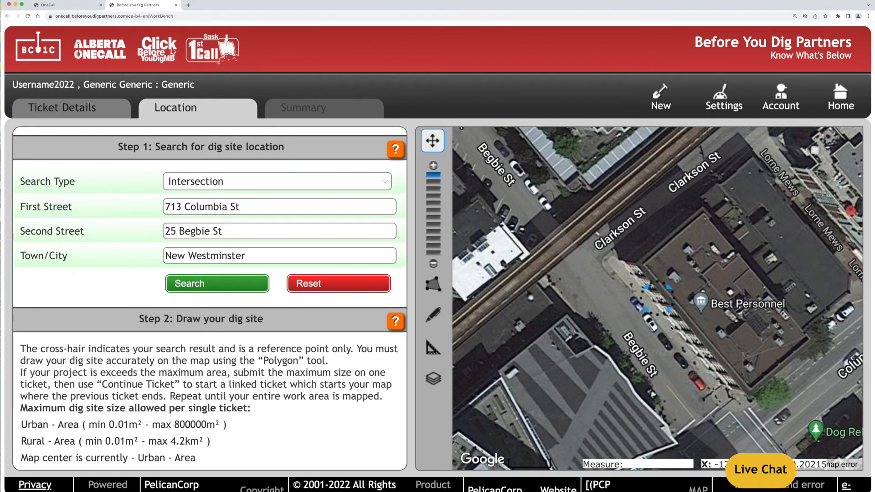
pyautogui.moveTo(676, 334); pyautogui.dragTo(575, 195)
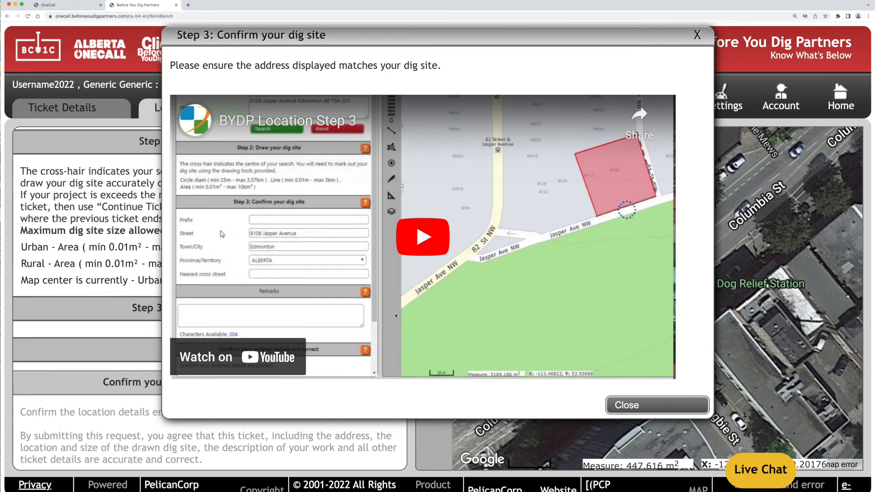
# Play the Step 3 help video, then close the dialog
pyautogui.click(424, 250)
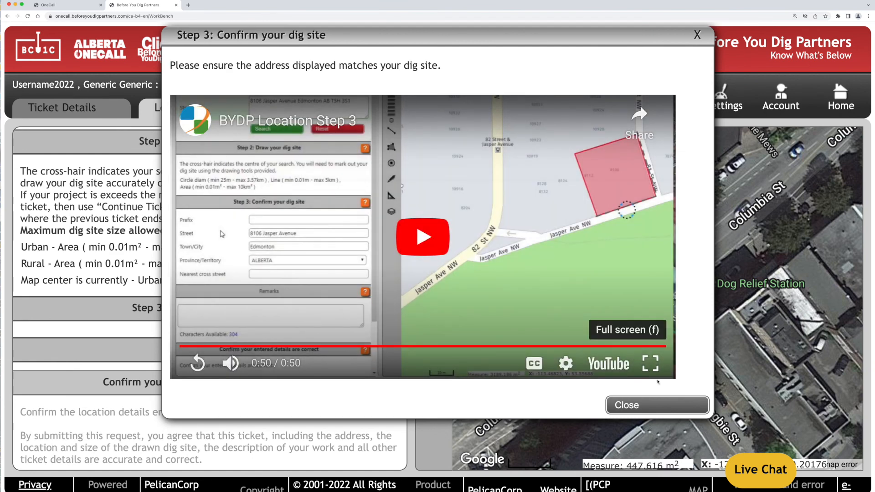
pyautogui.click(670, 405)
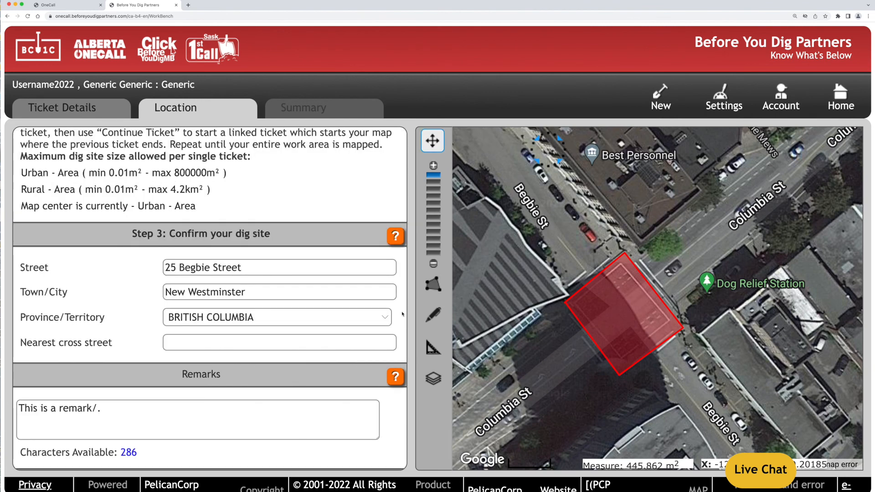
# Scroll down the left panel and submit the dig ticket from the confirmation section
pyautogui.scroll(-2, 402, 314)
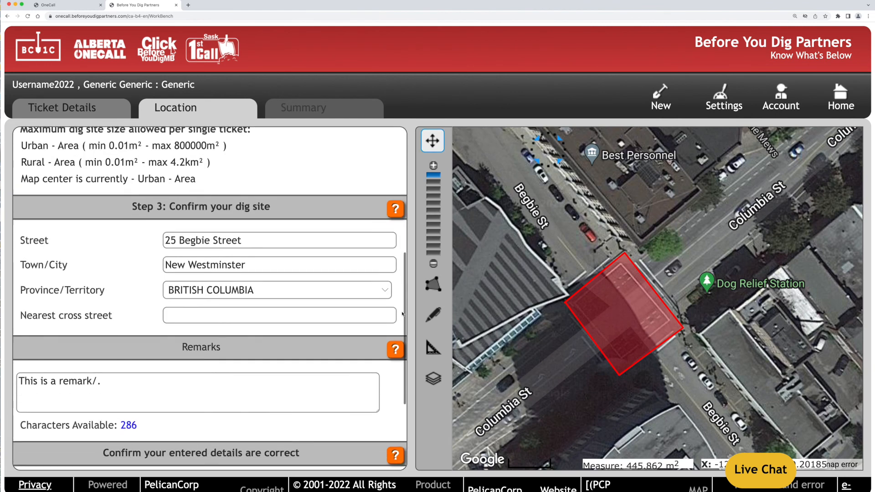
pyautogui.scroll(-3, 402, 314)
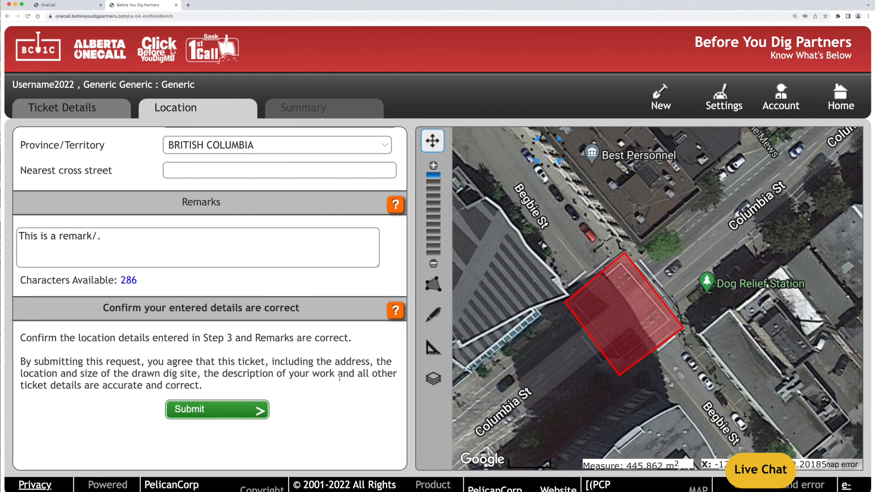
pyautogui.click(261, 411)
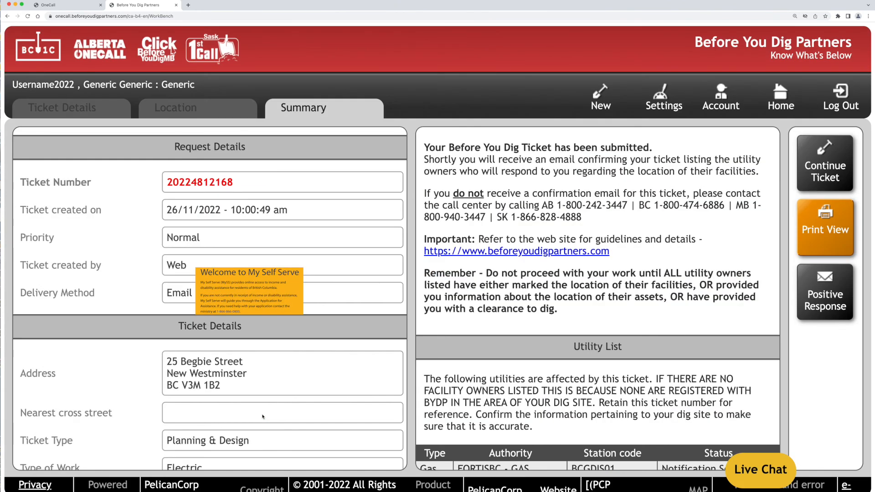